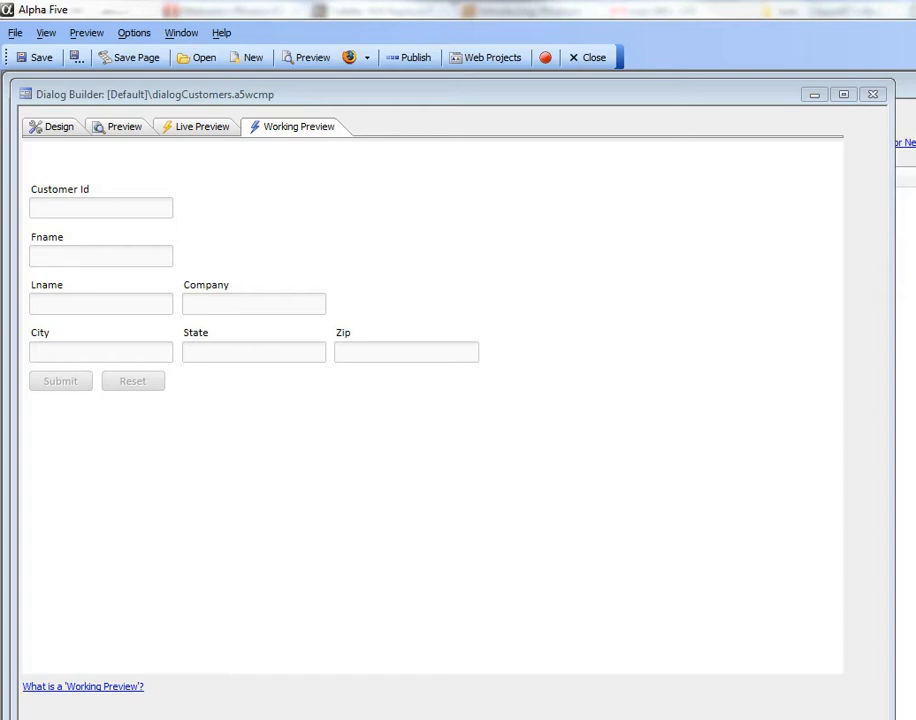
Switch to Navicat Premium, view the columns and records of the customers table in demodatabase, and close it again.
drag(914, 300, 342, 191)
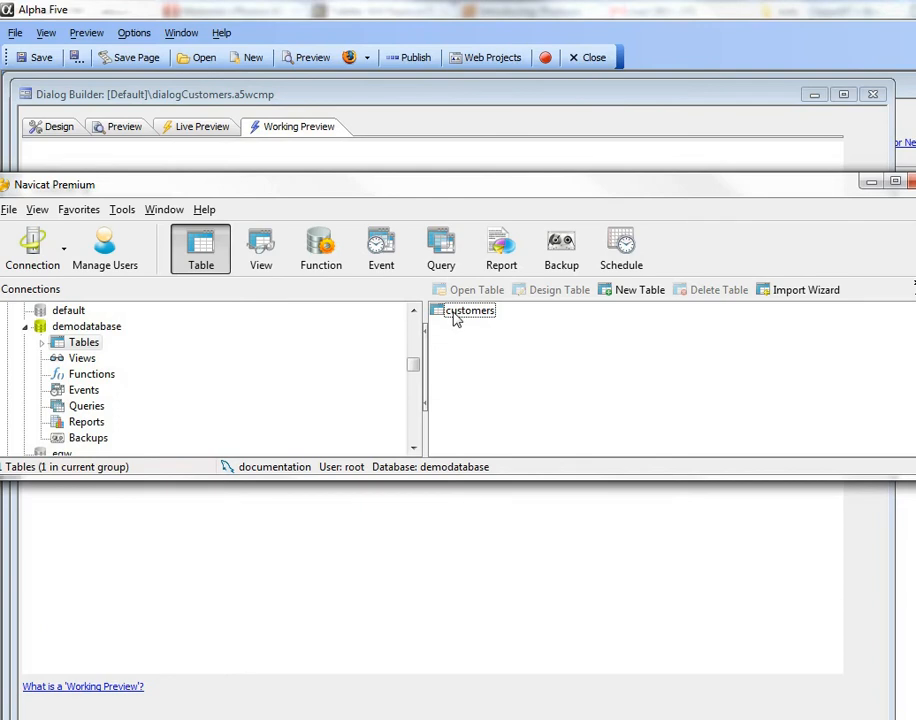
double_click(455, 316)
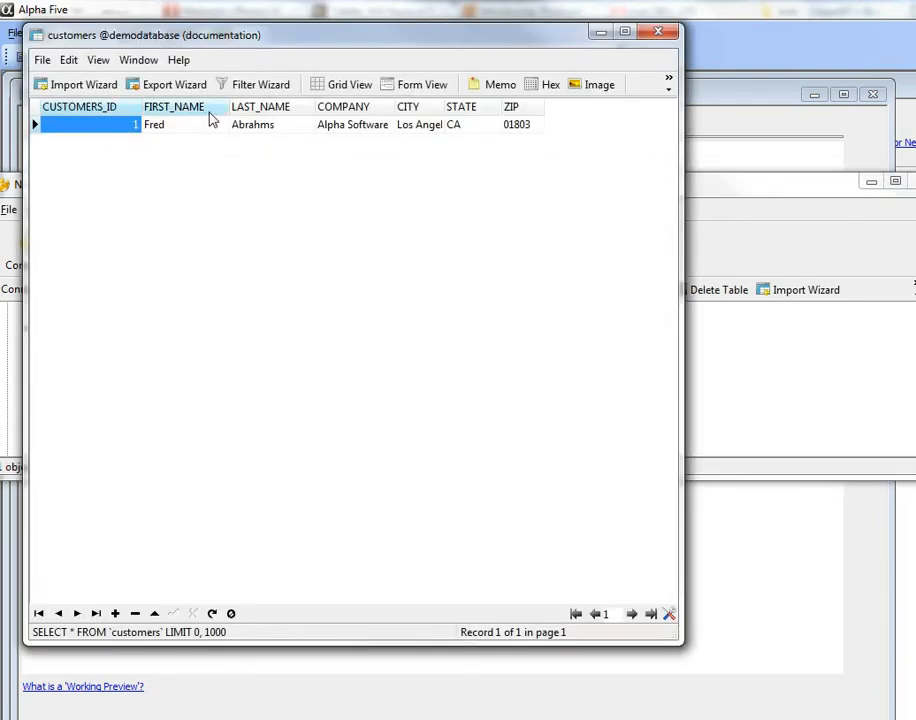
click(658, 35)
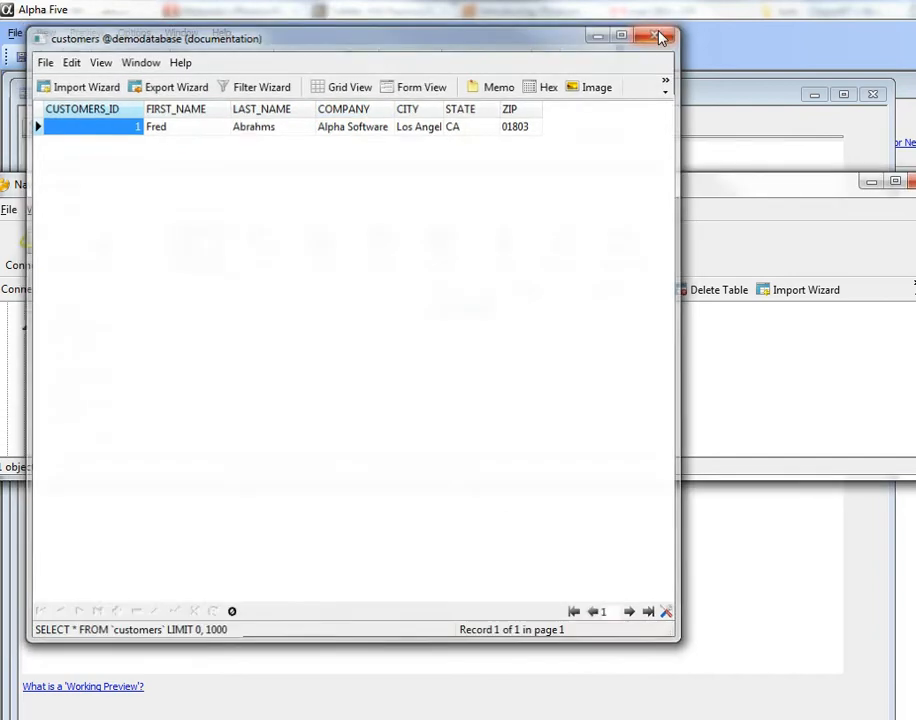
click(912, 182)
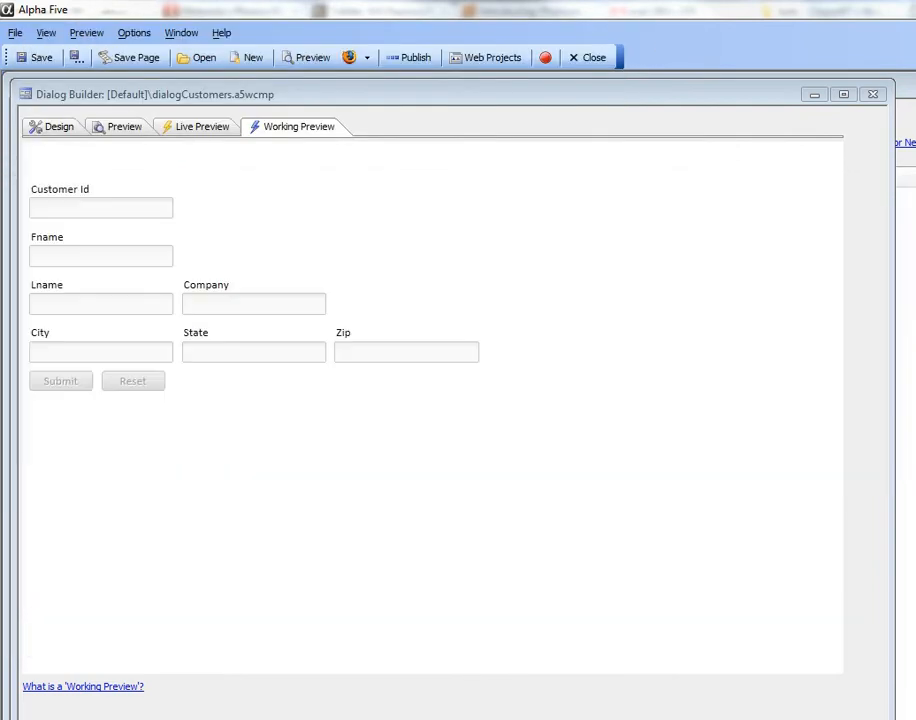
In the dialog's data binding to existing tables, set the SQL connection to the named connection string Mysql_DemoDatabase.
click(50, 133)
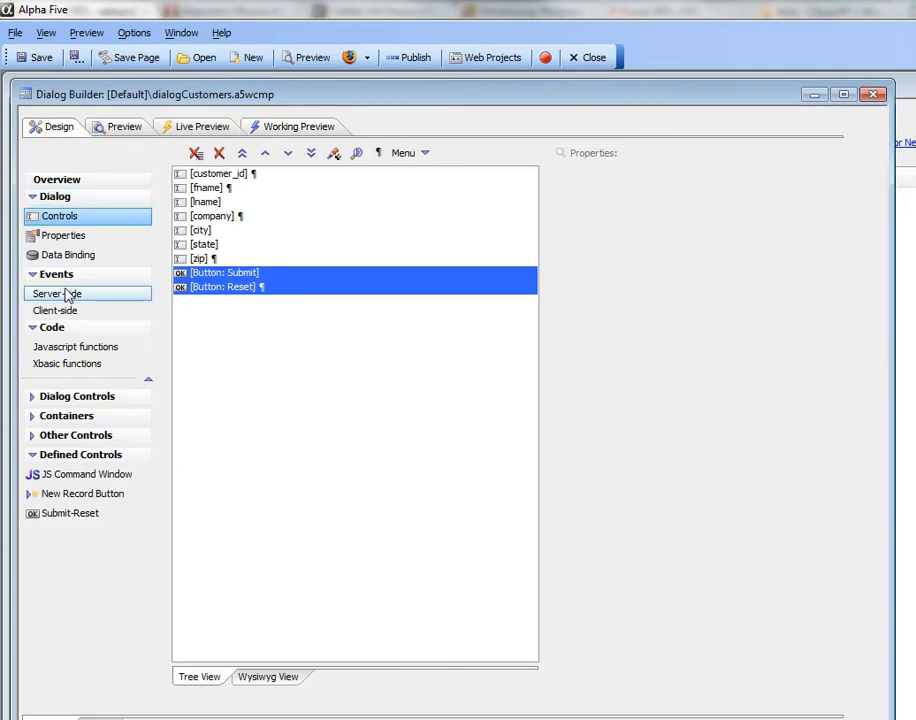
click(66, 257)
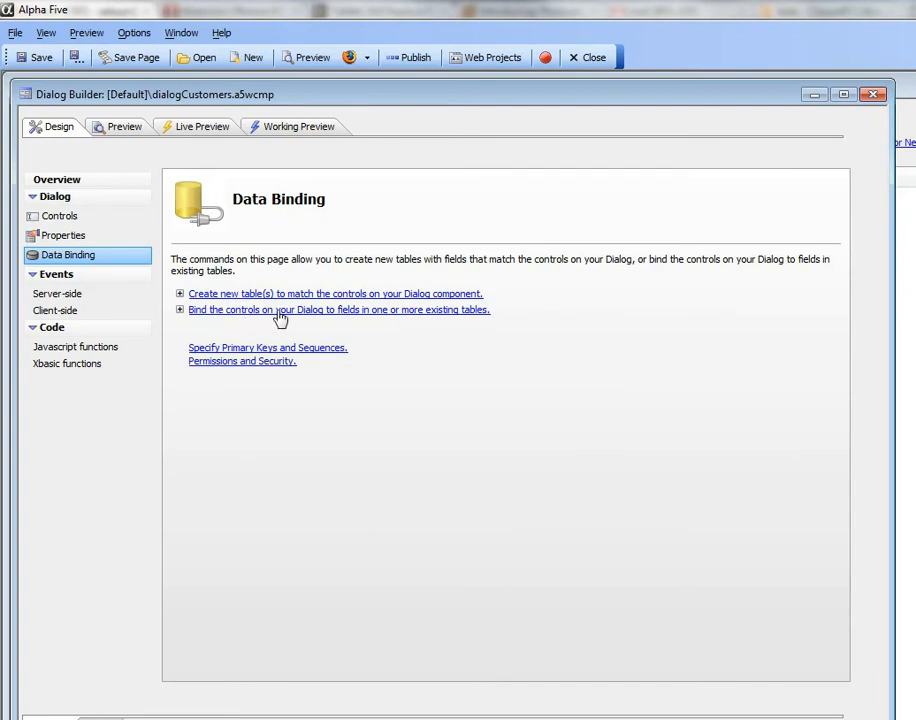
click(432, 310)
drag(628, 354, 233, 265)
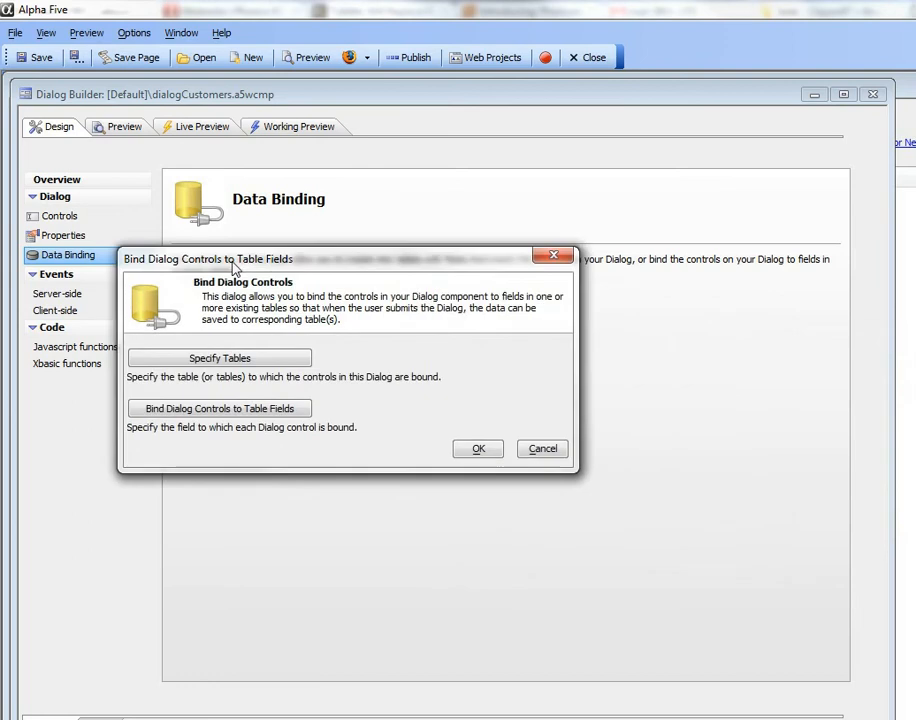
click(216, 358)
drag(478, 226, 195, 111)
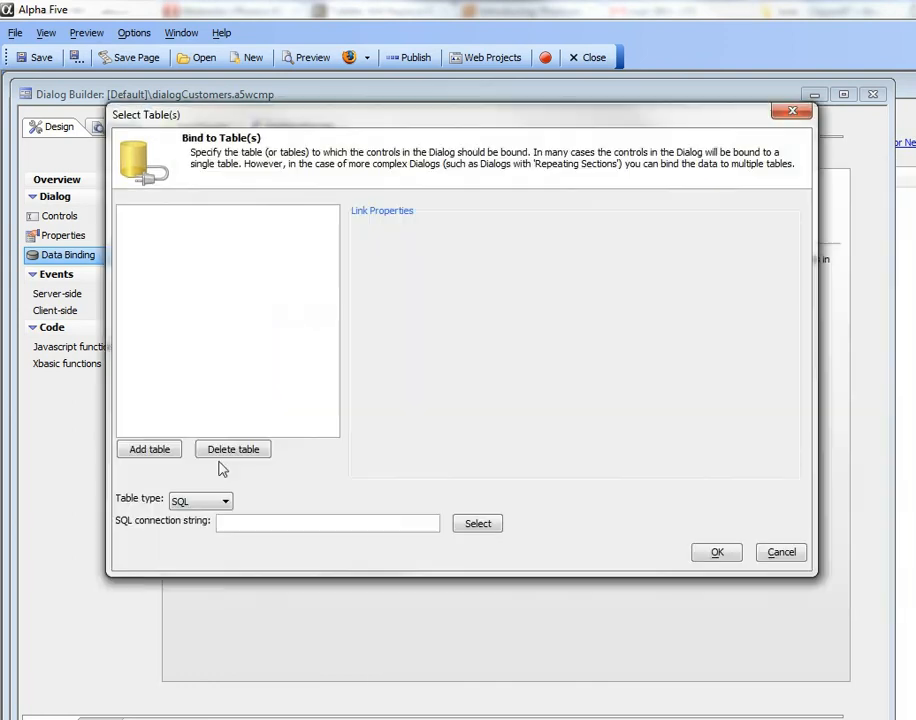
click(480, 526)
click(527, 364)
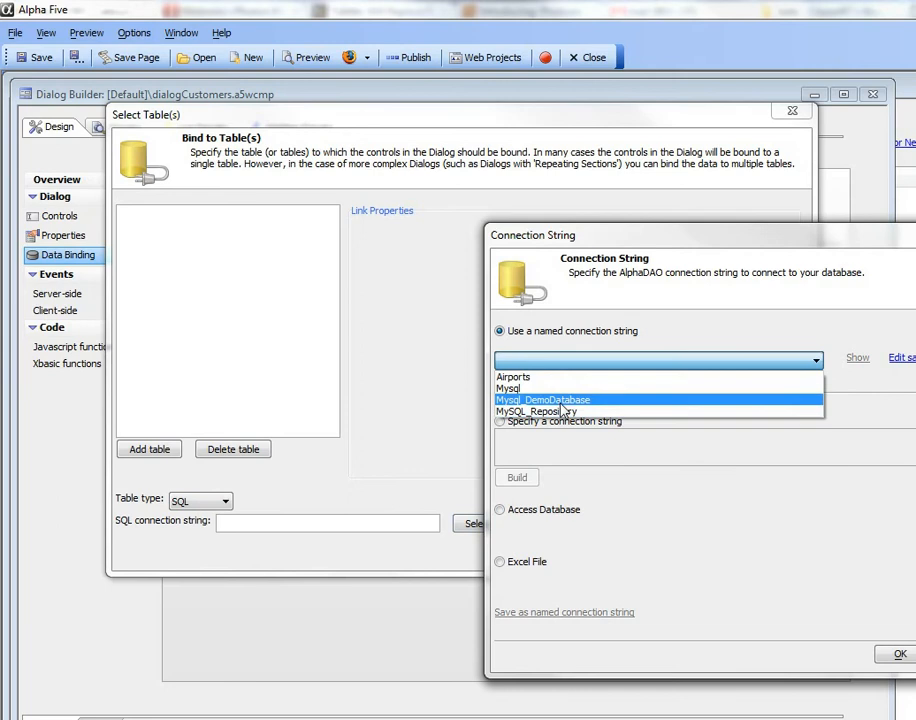
click(550, 401)
drag(822, 243, 673, 158)
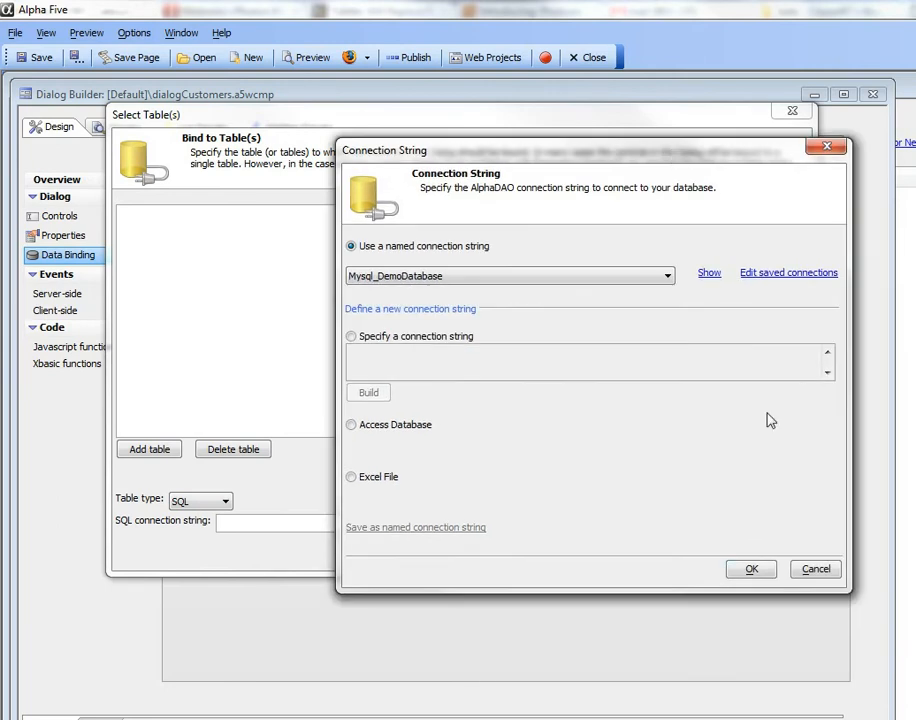
click(752, 569)
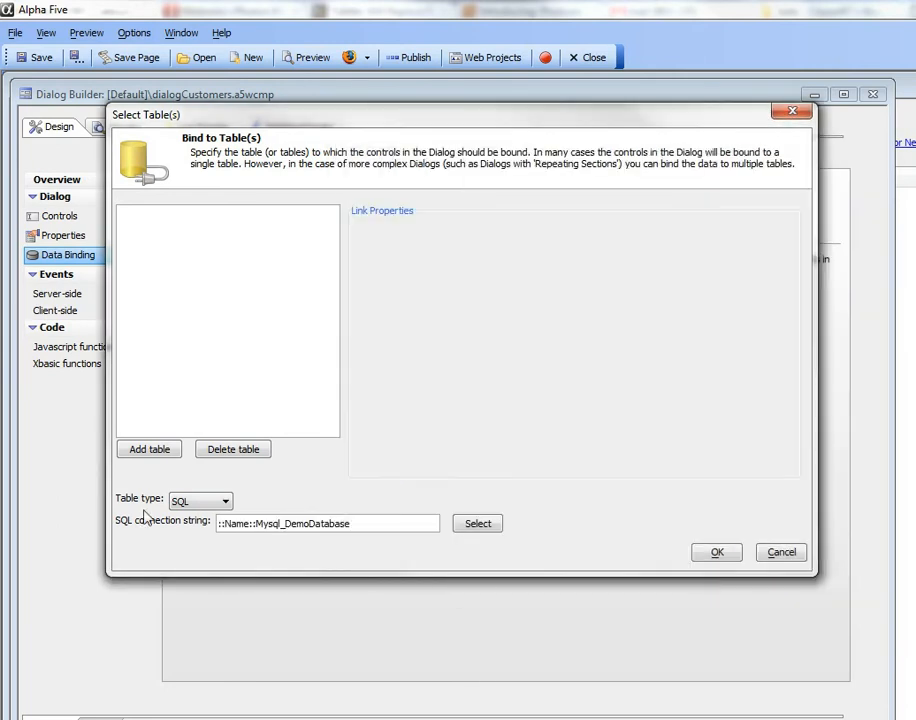
Add the customers table with a blank alias as the table the dialog is bound to, and accept the table selection.
click(148, 457)
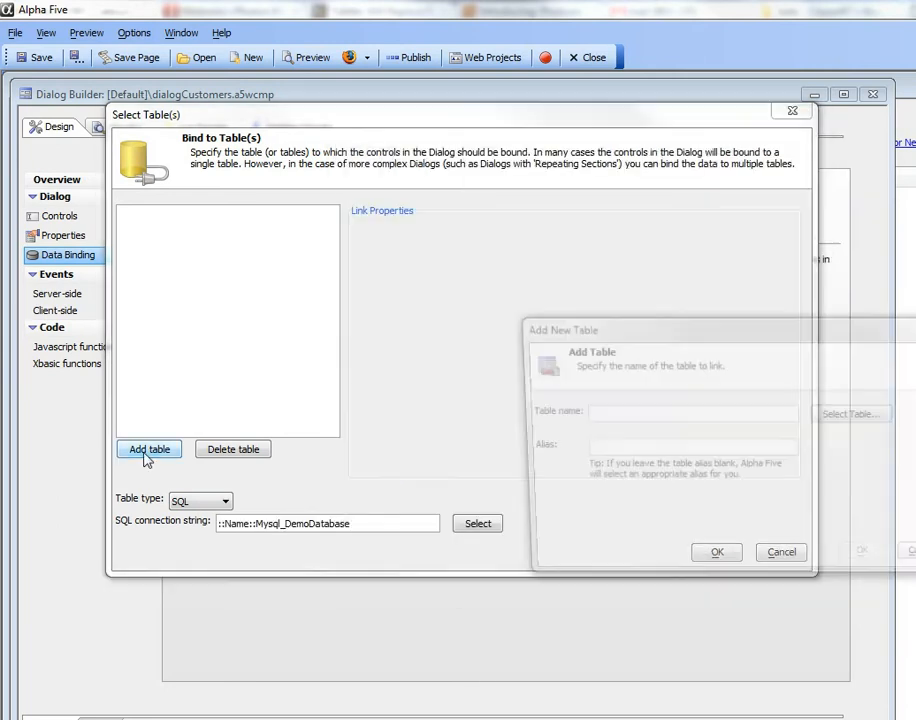
drag(622, 333, 336, 253)
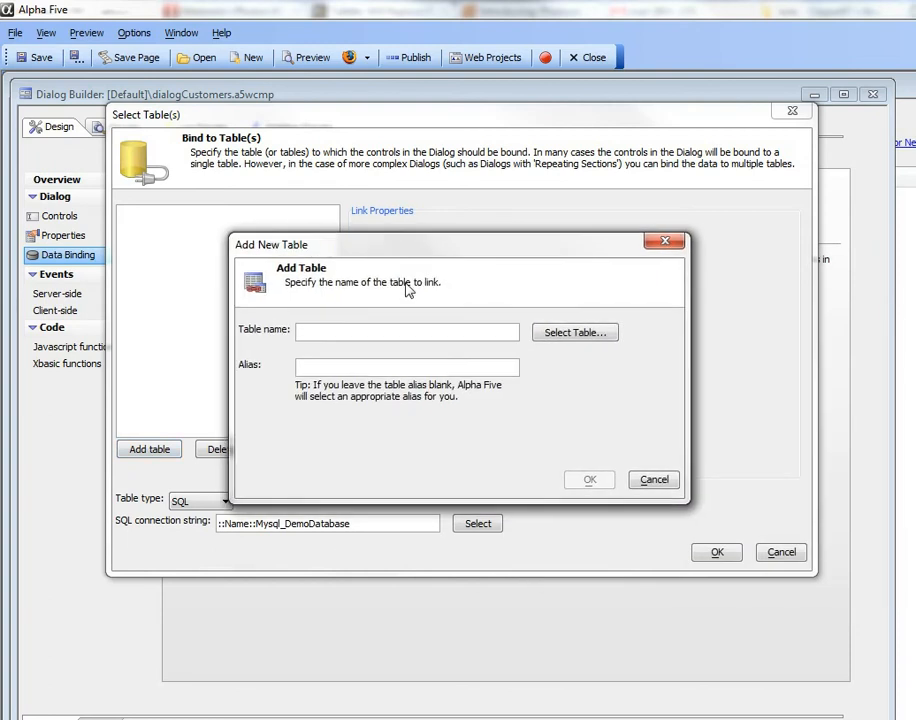
click(573, 332)
click(551, 341)
double_click(551, 341)
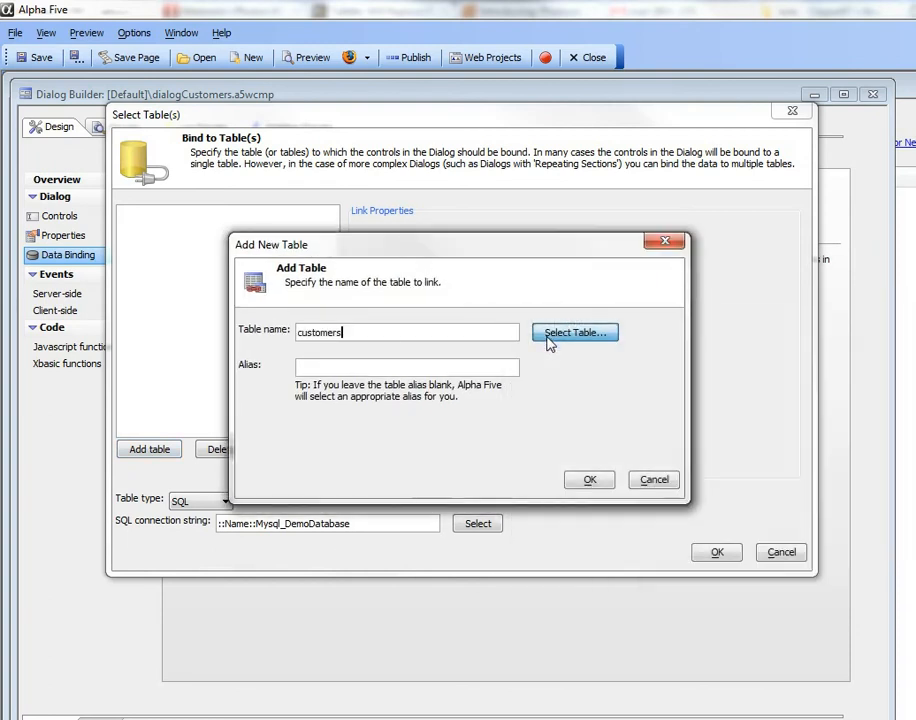
click(589, 481)
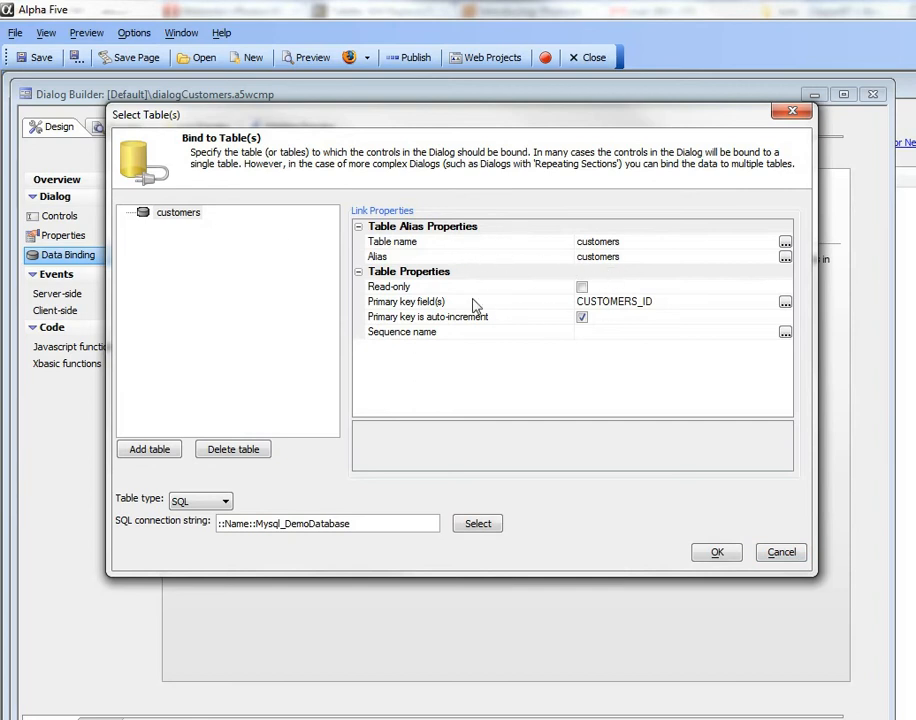
click(716, 562)
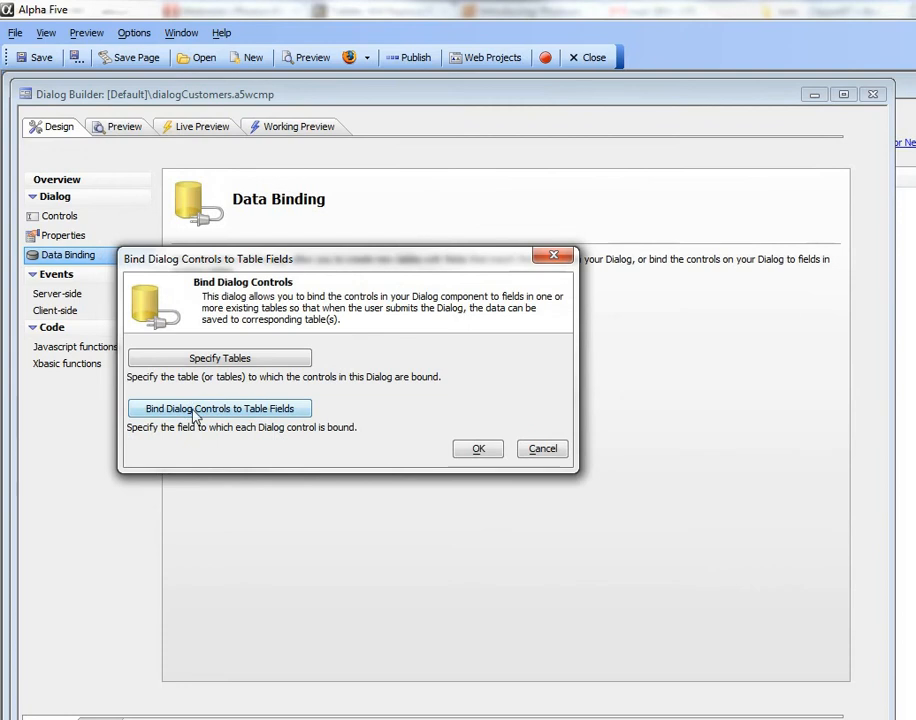
Bind the company control to the customers.COMPANY field and automatically map the other controls with matching field names.
click(194, 414)
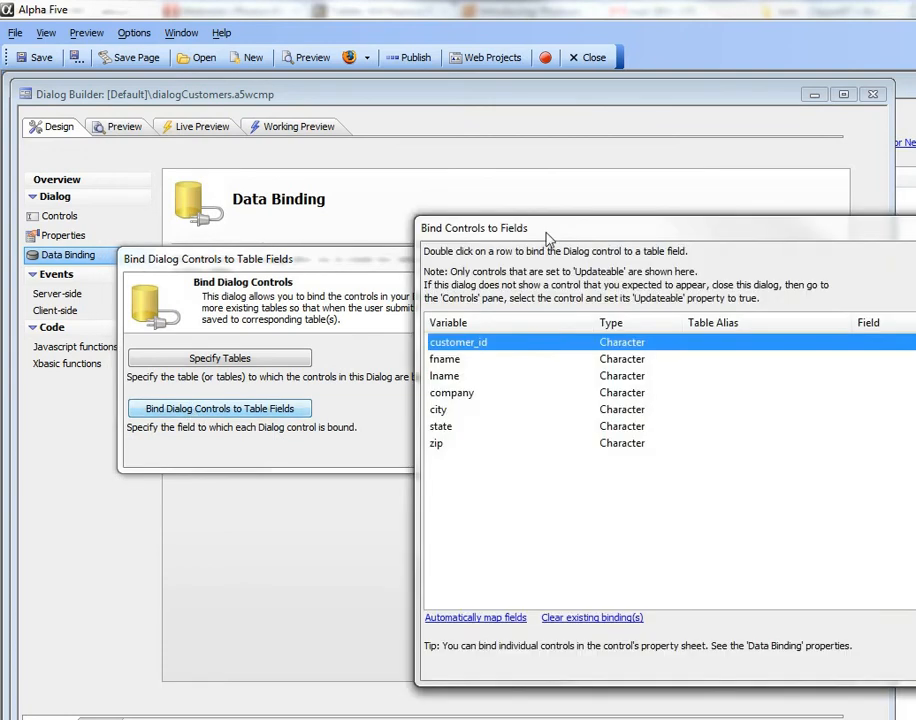
drag(624, 239, 322, 147)
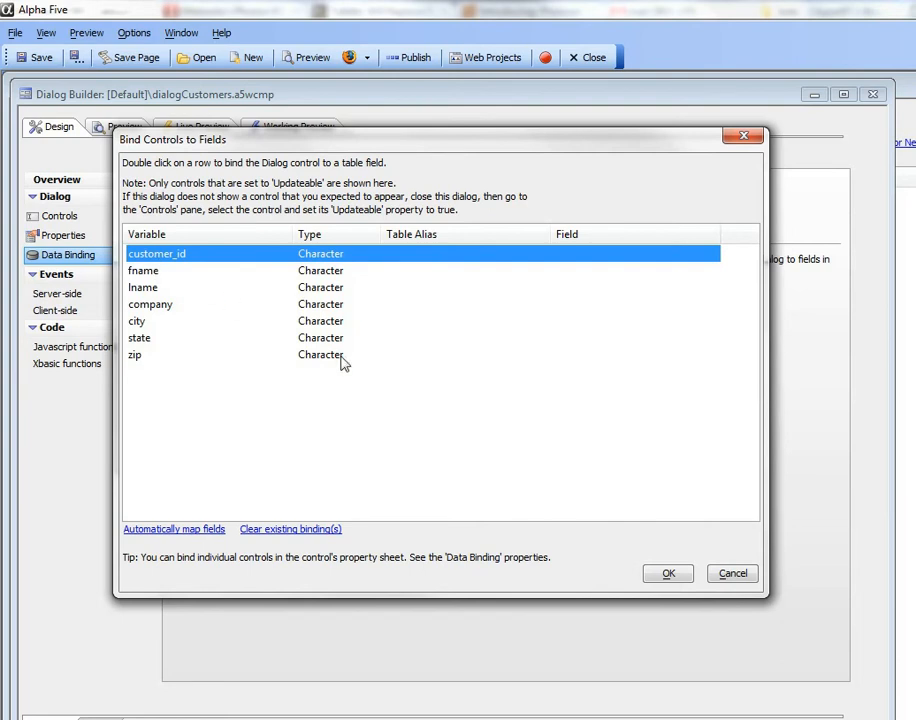
double_click(152, 311)
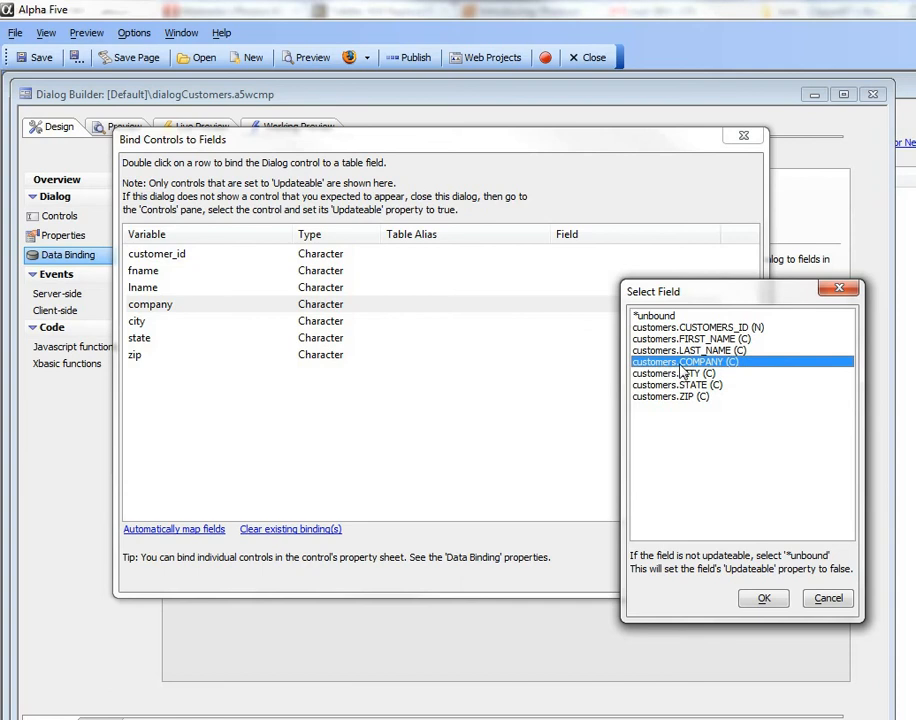
click(757, 603)
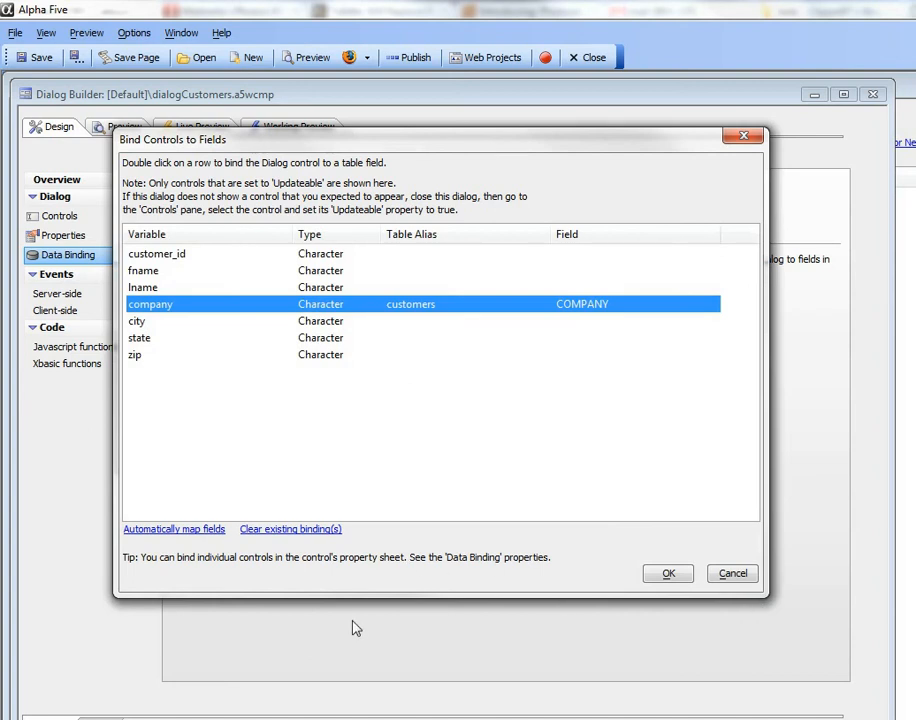
click(203, 532)
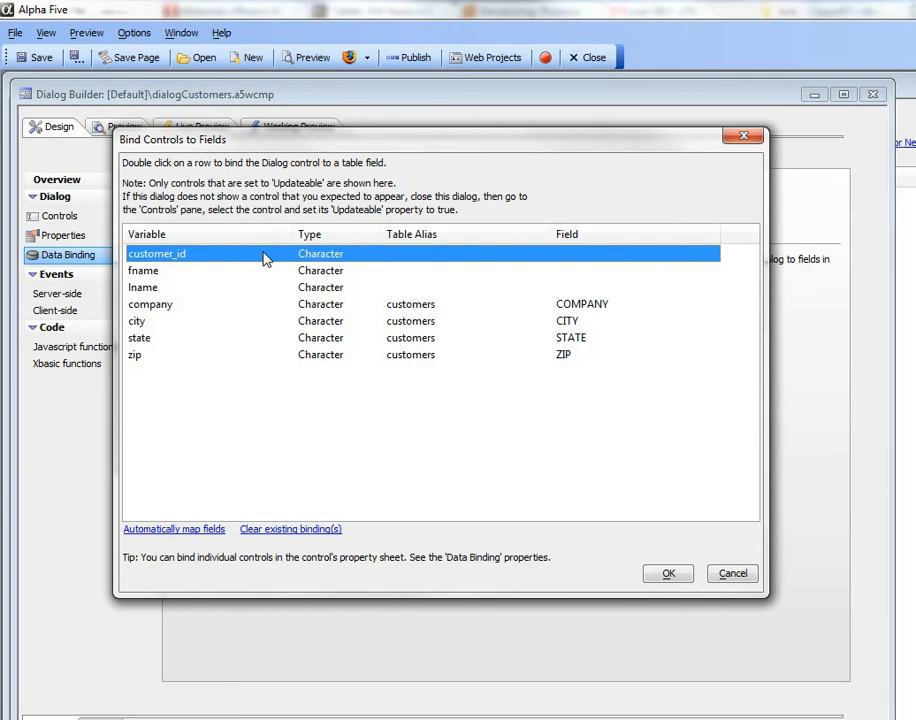
Bind customer_id to CUSTOMERS_ID, fname to FIRST_NAME and lname to LAST_NAME, accept the bindings and save the component.
double_click(321, 256)
click(668, 328)
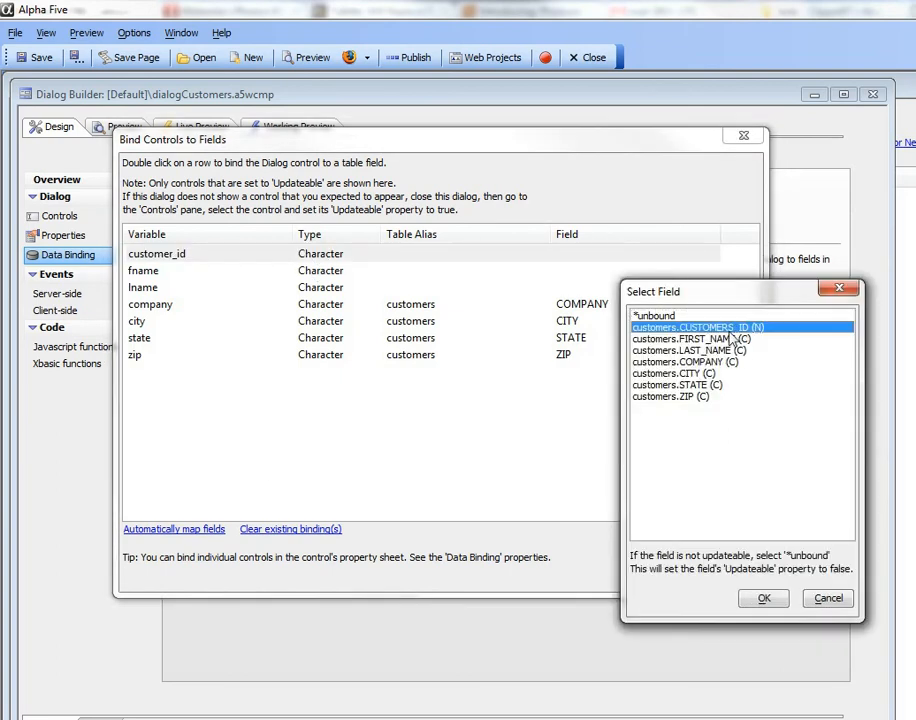
click(764, 598)
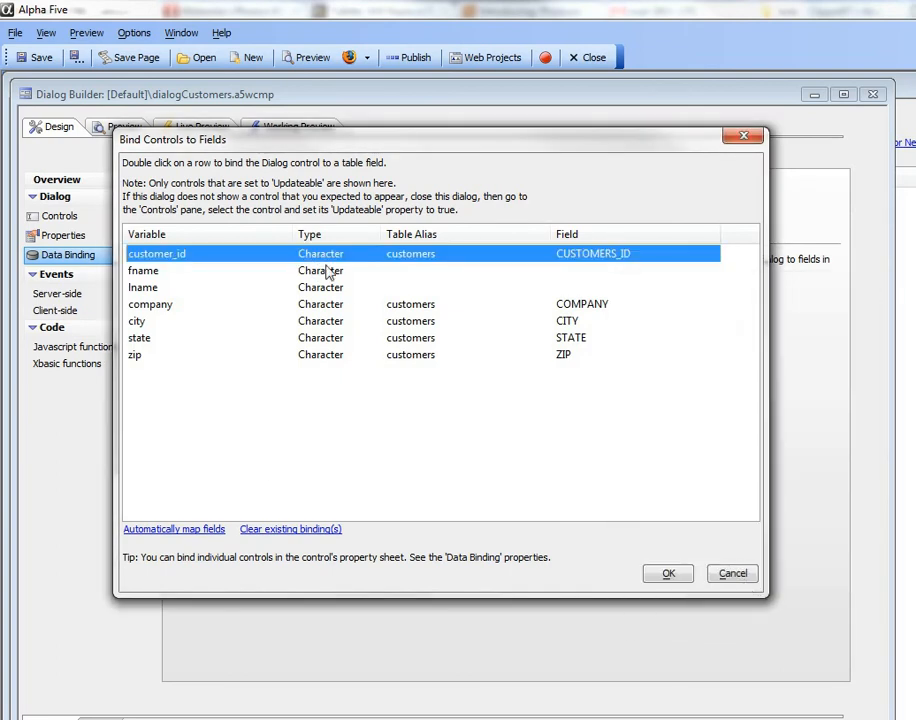
double_click(693, 339)
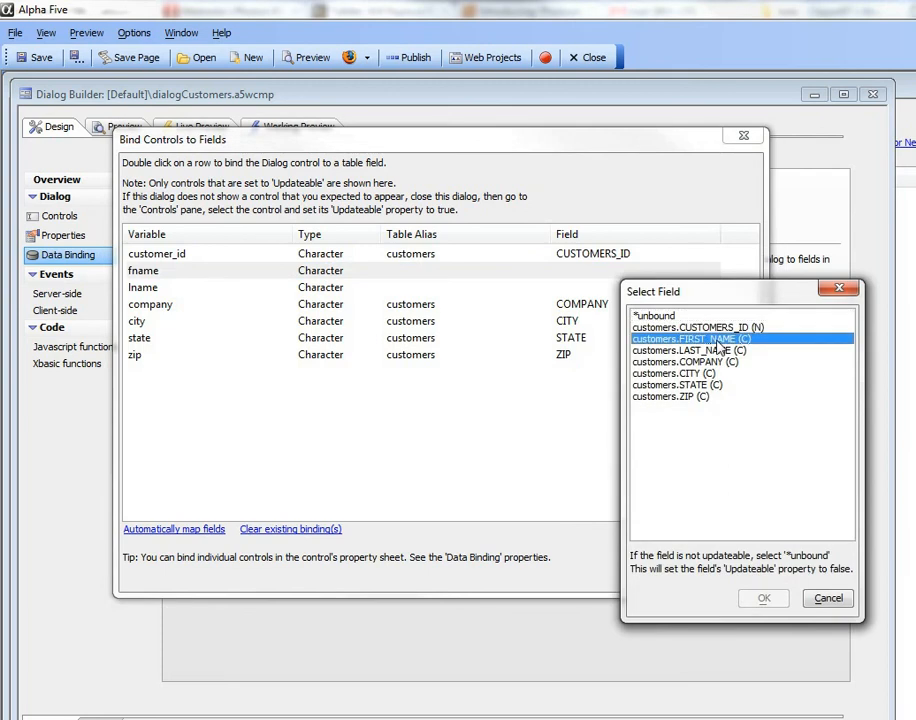
double_click(340, 289)
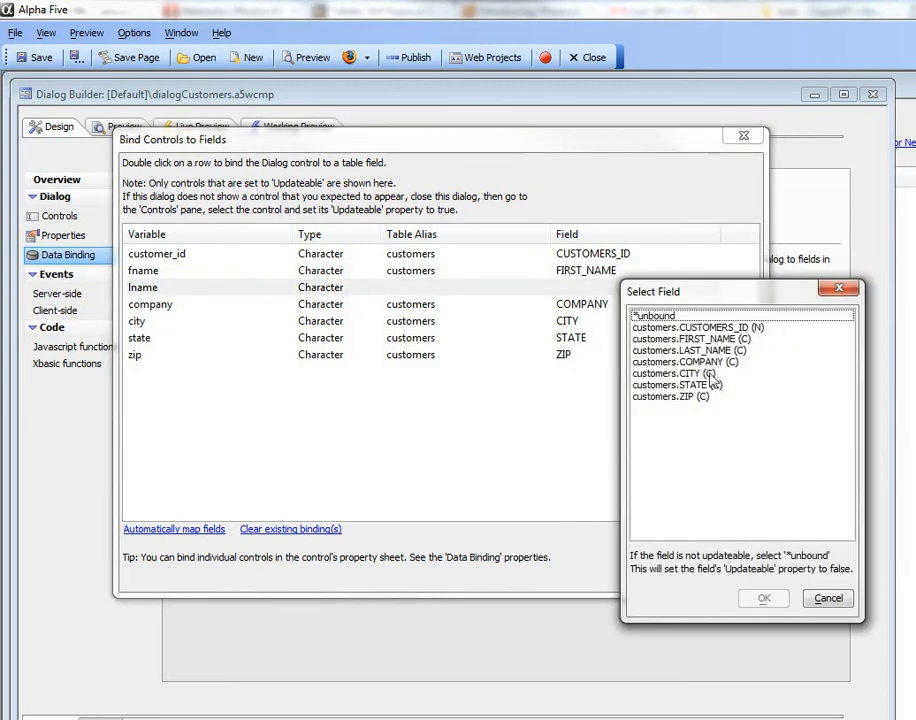
double_click(714, 351)
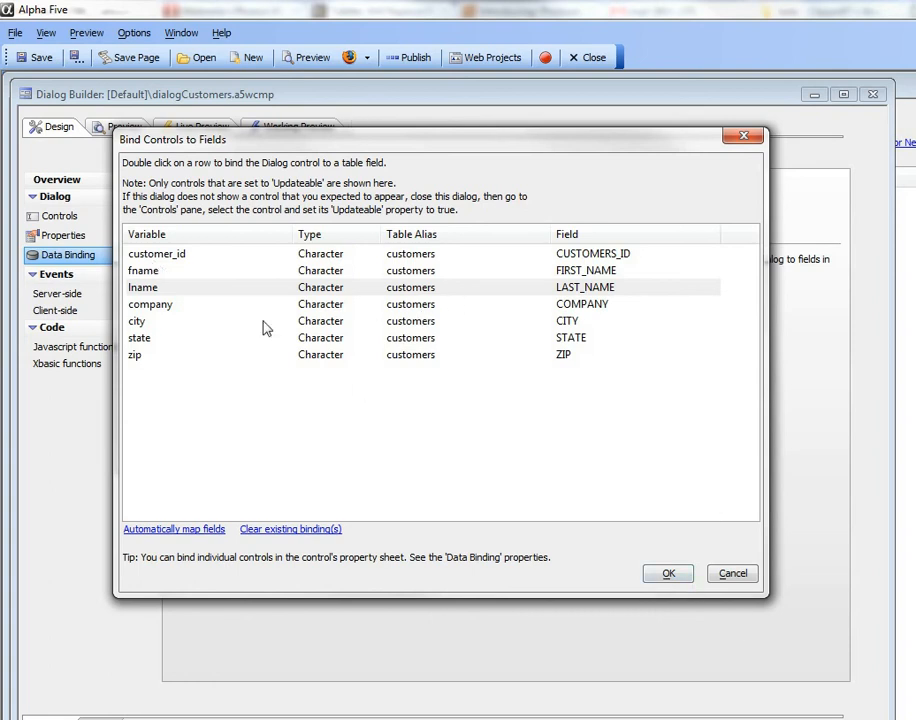
click(670, 577)
click(481, 456)
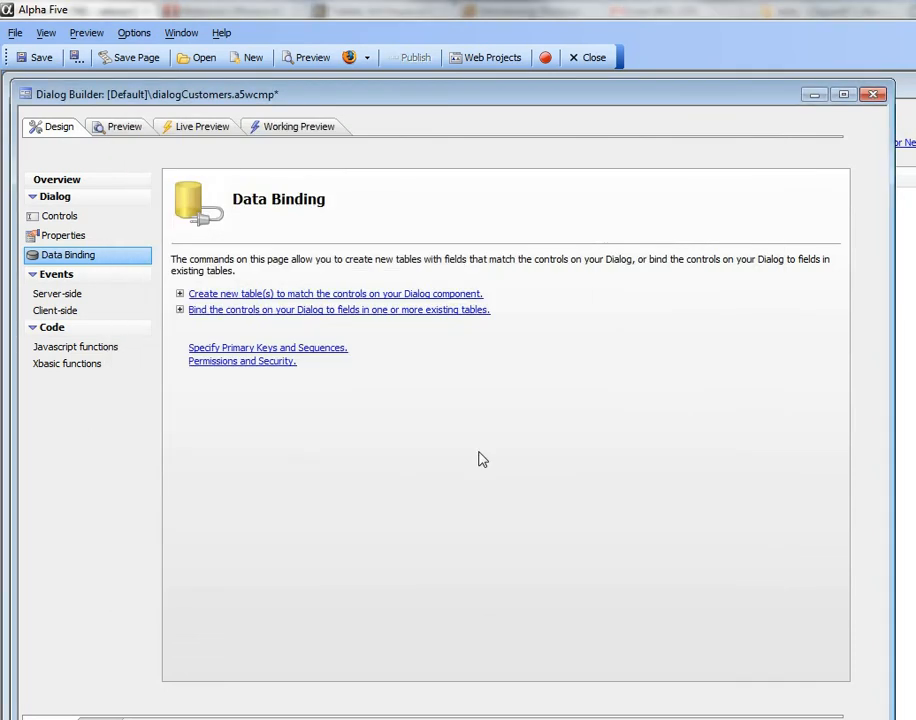
click(35, 57)
Insert two blank lines below the e.dataSubmitted comment in the server-side afterDialogValidate event.
click(57, 294)
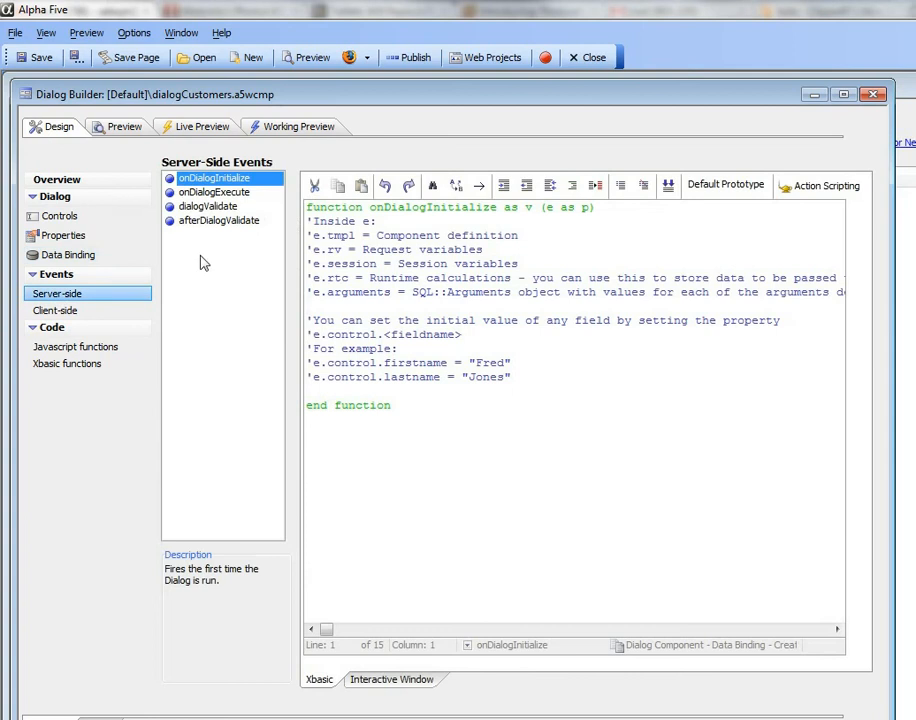
click(199, 222)
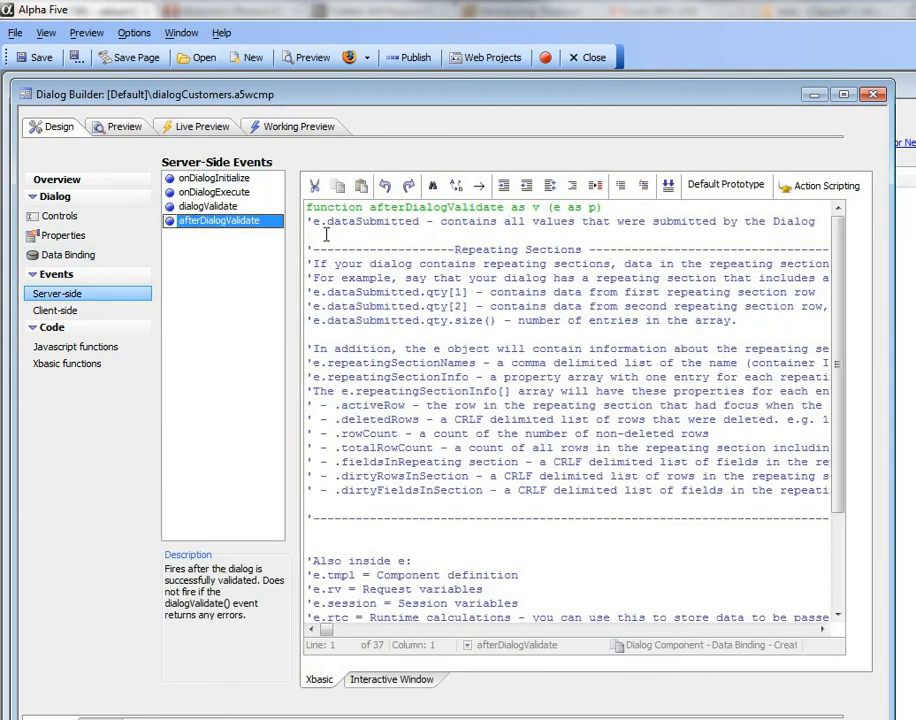
click(326, 234)
key(Return)
key(Return)
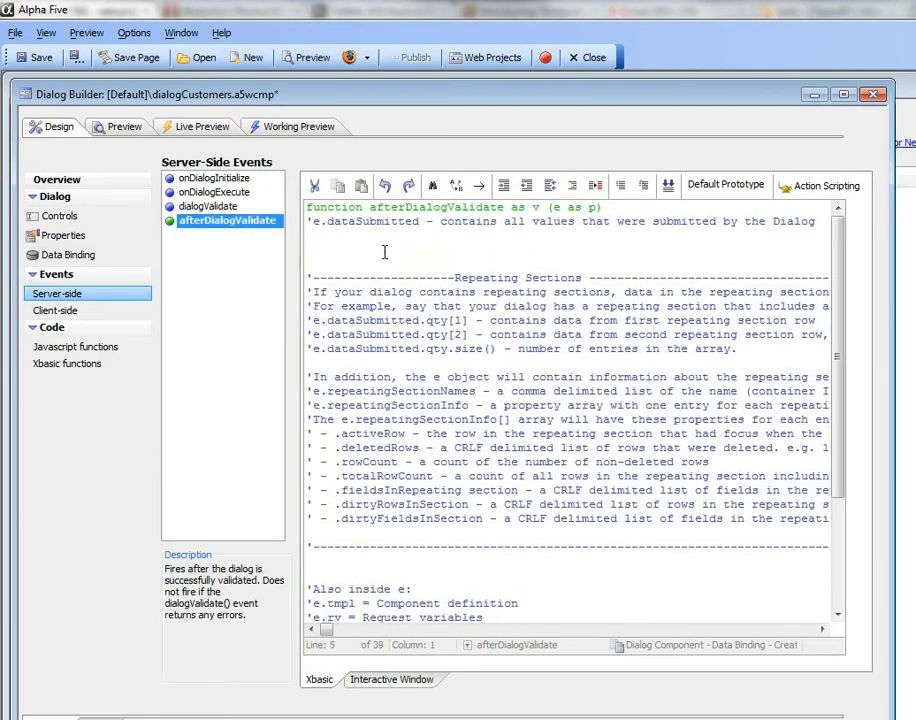
Start a Save Submitted Data to Table(s) action for the afterDialogValidate event using Action Scripting and name it "save".
click(795, 185)
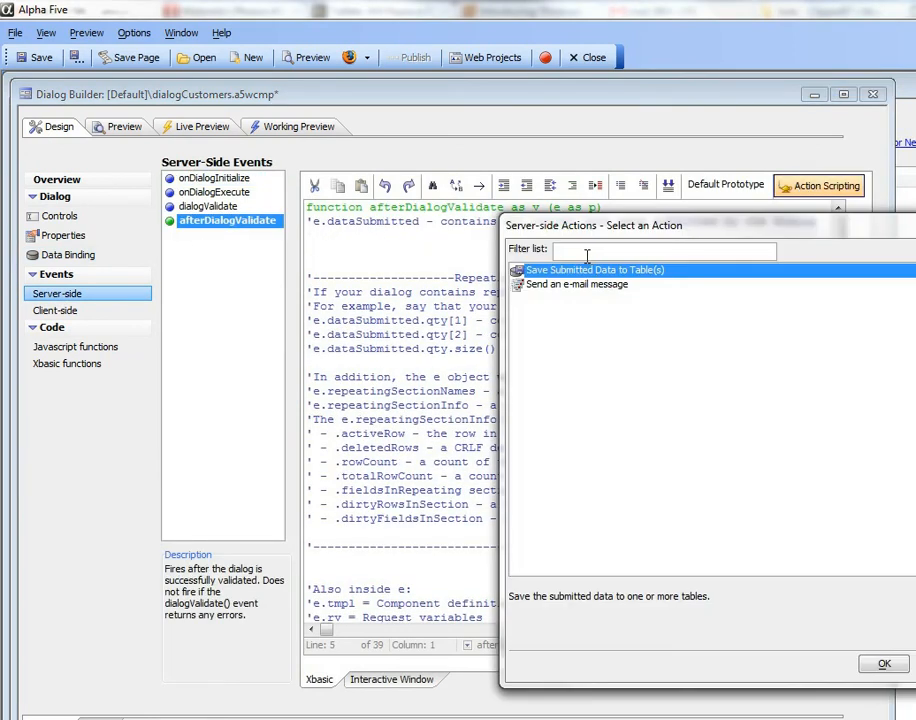
double_click(605, 270)
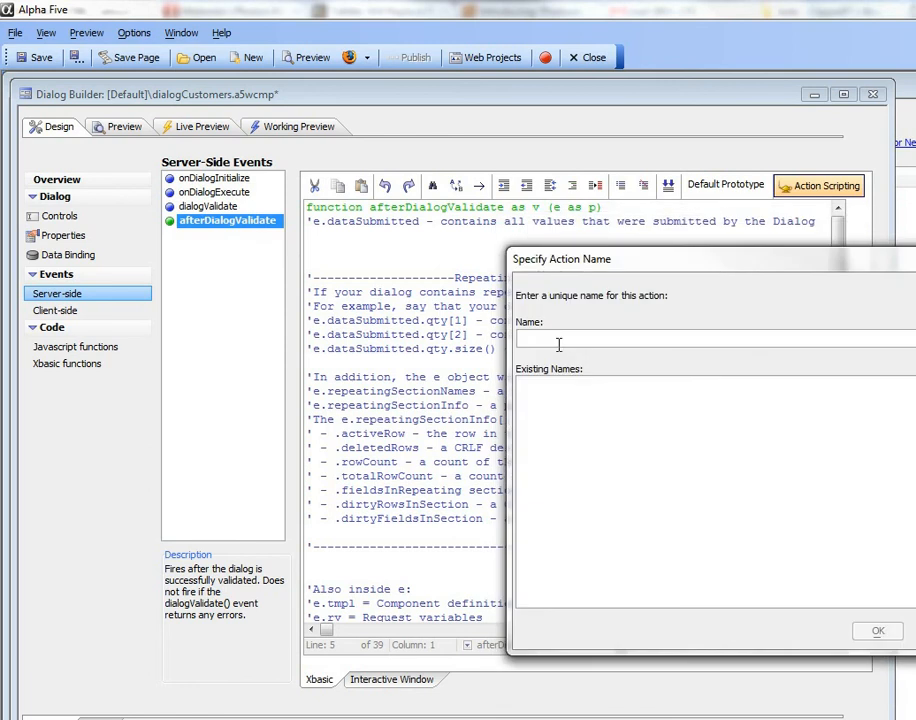
text(save)
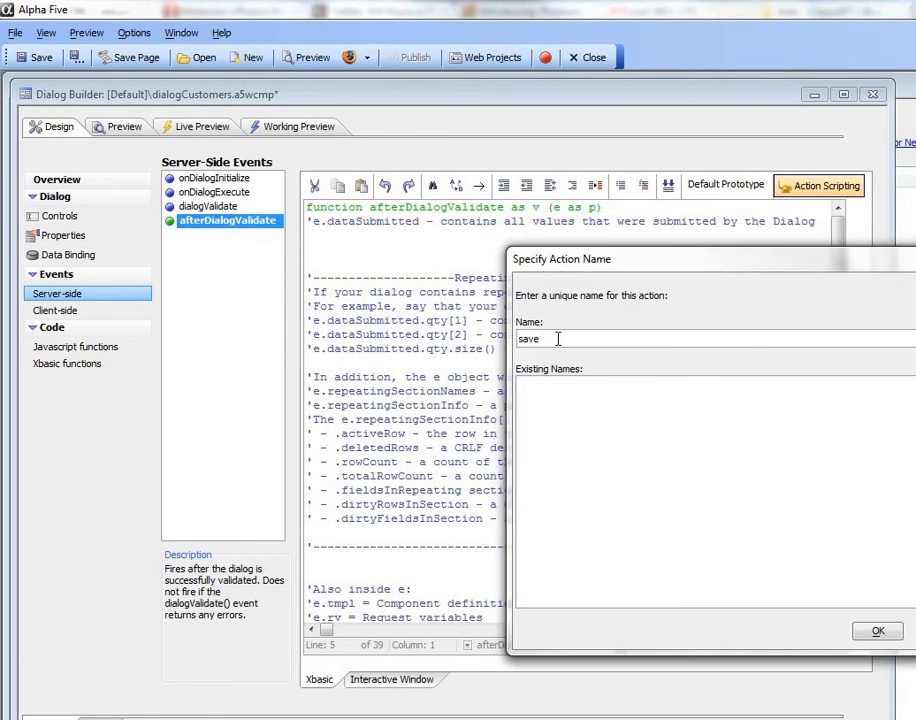
drag(652, 217, 421, 157)
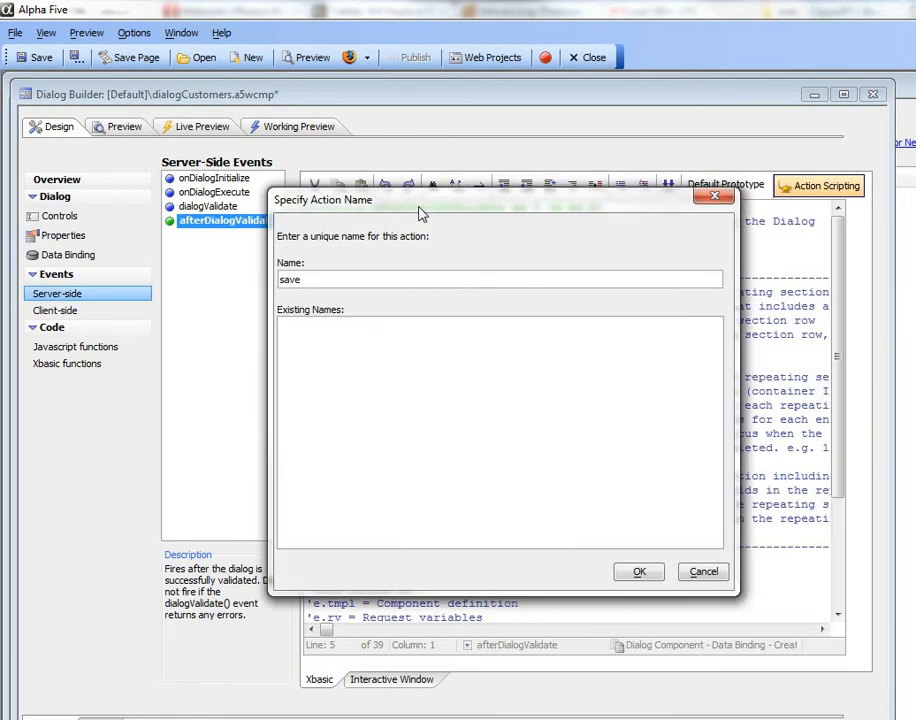
click(637, 573)
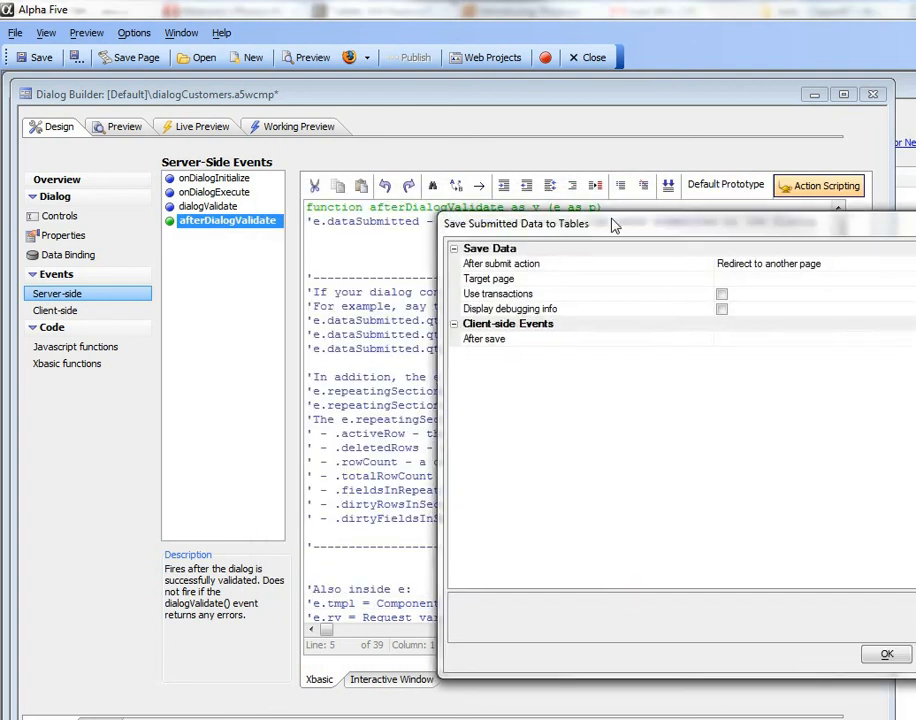
Set the save action to edit the record just submitted and display debugging info, accept it and save the component.
click(718, 235)
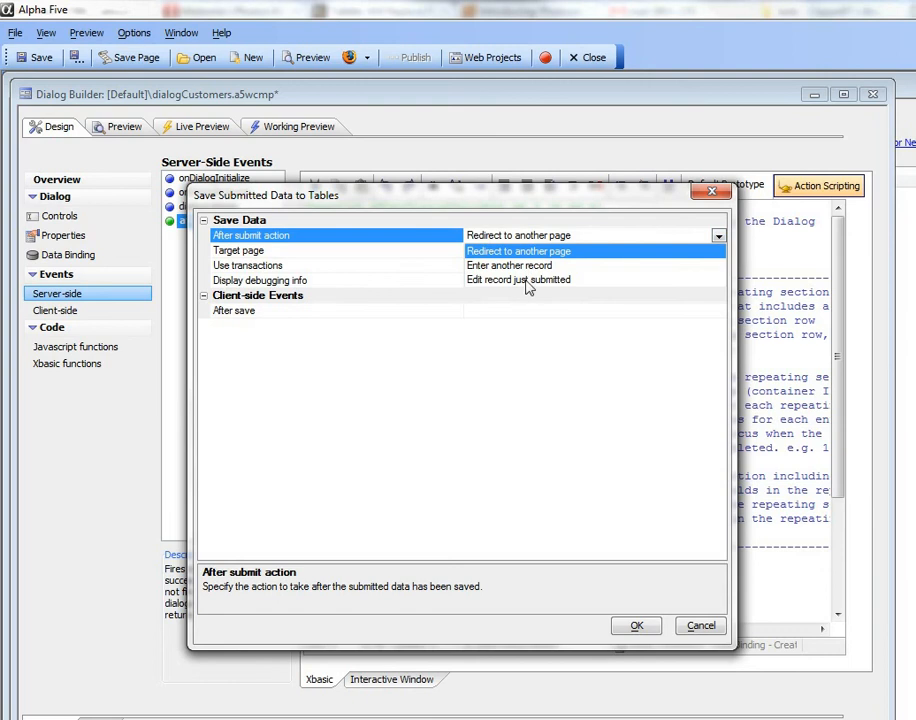
click(522, 283)
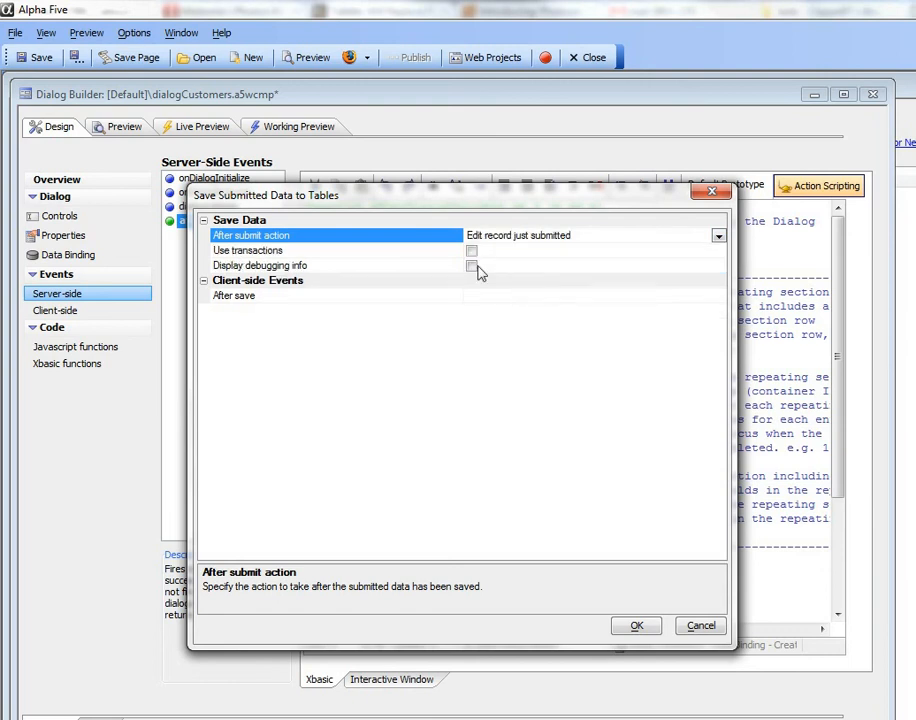
click(472, 267)
click(637, 626)
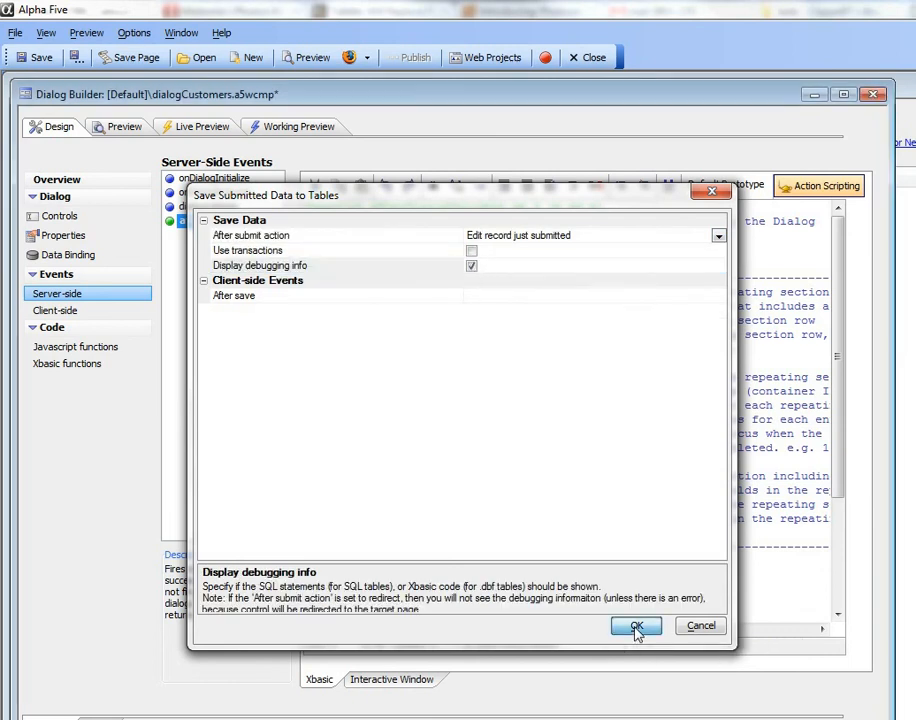
click(38, 58)
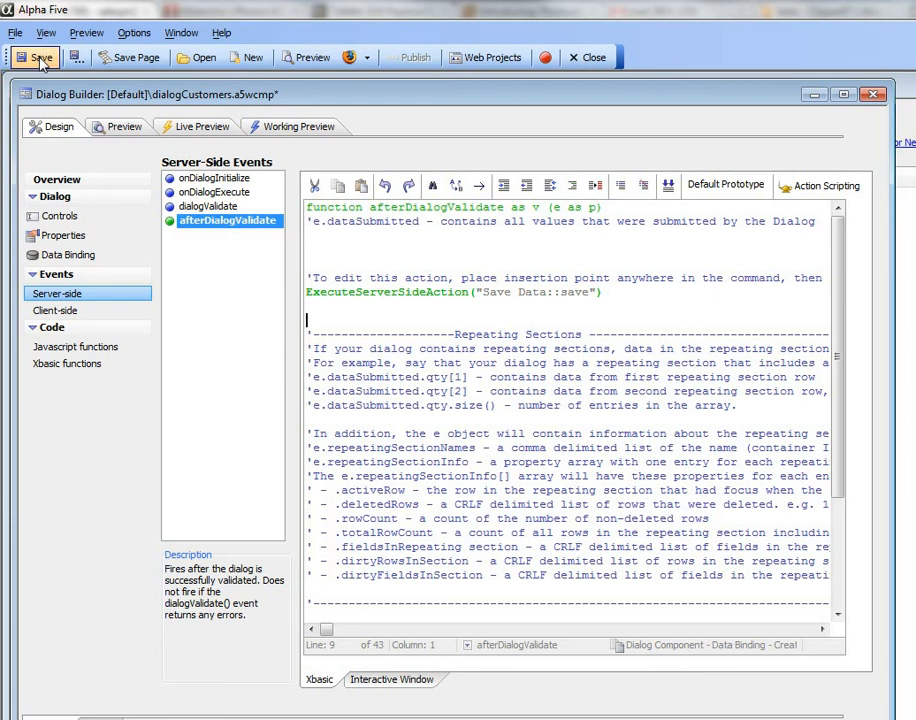
In the working preview, submit a test customer with a first and last name, company "beta corp", and a city, state and zip.
click(280, 129)
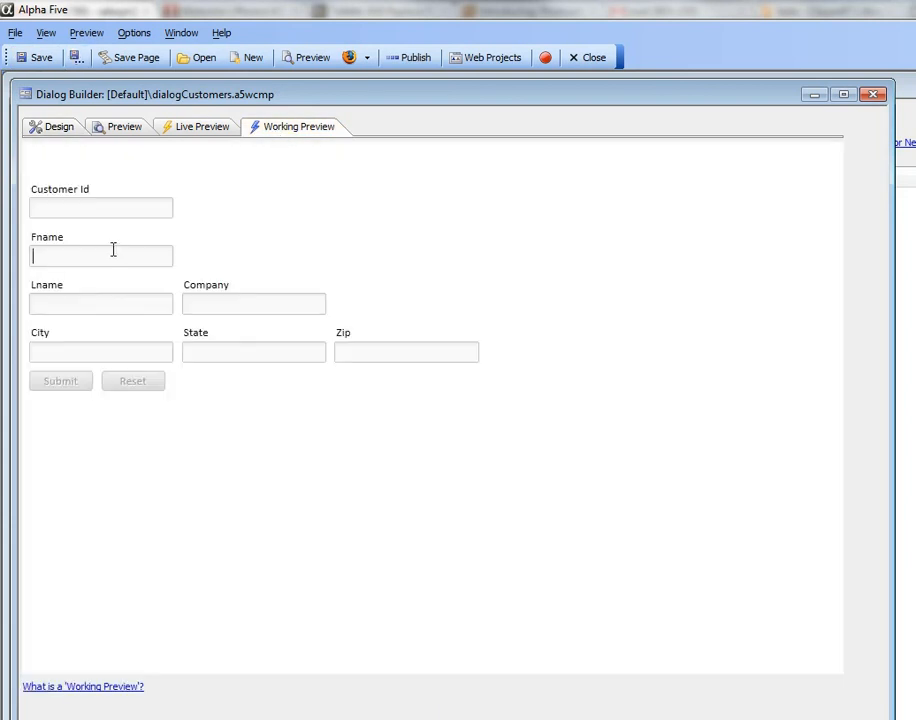
click(173, 268)
text(tom)
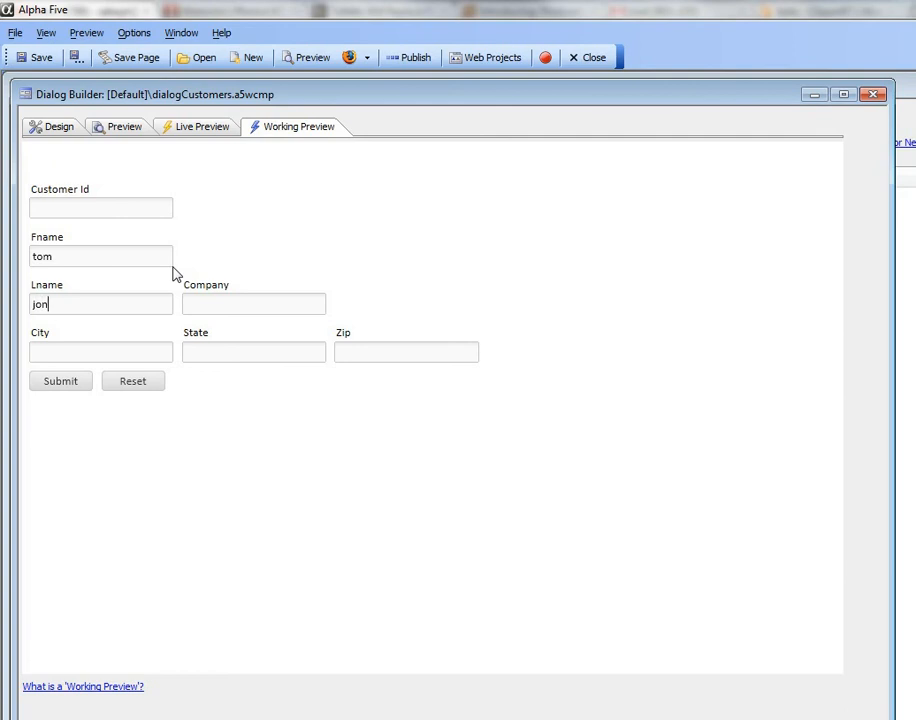
key(Tab)
text(beta corp)
key(Tab)
text(boston)
key(Tab)
text(ma)
key(Tab)
text(01803)
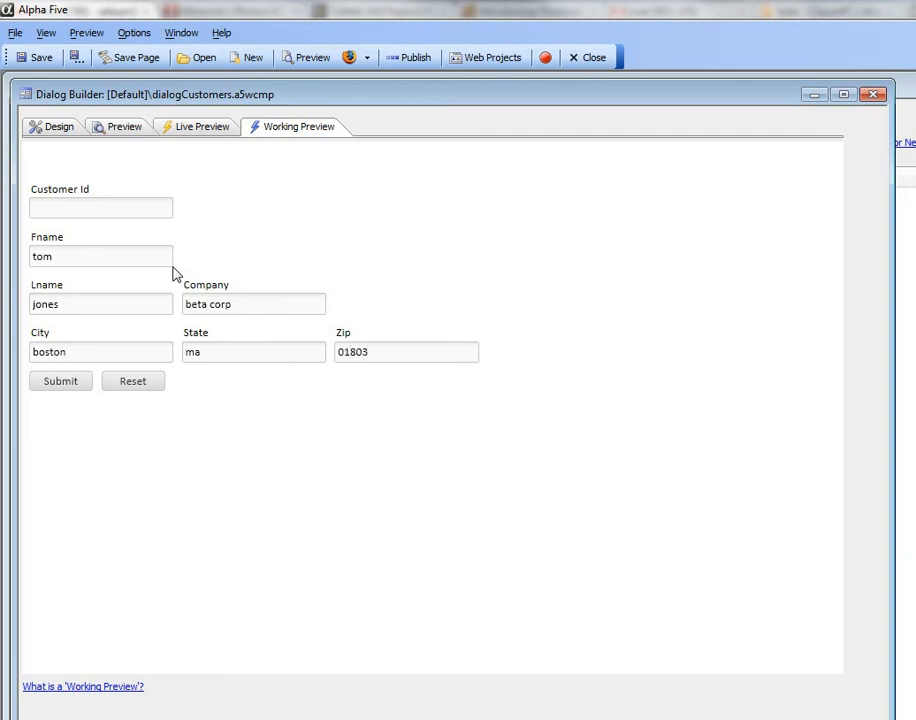
click(66, 386)
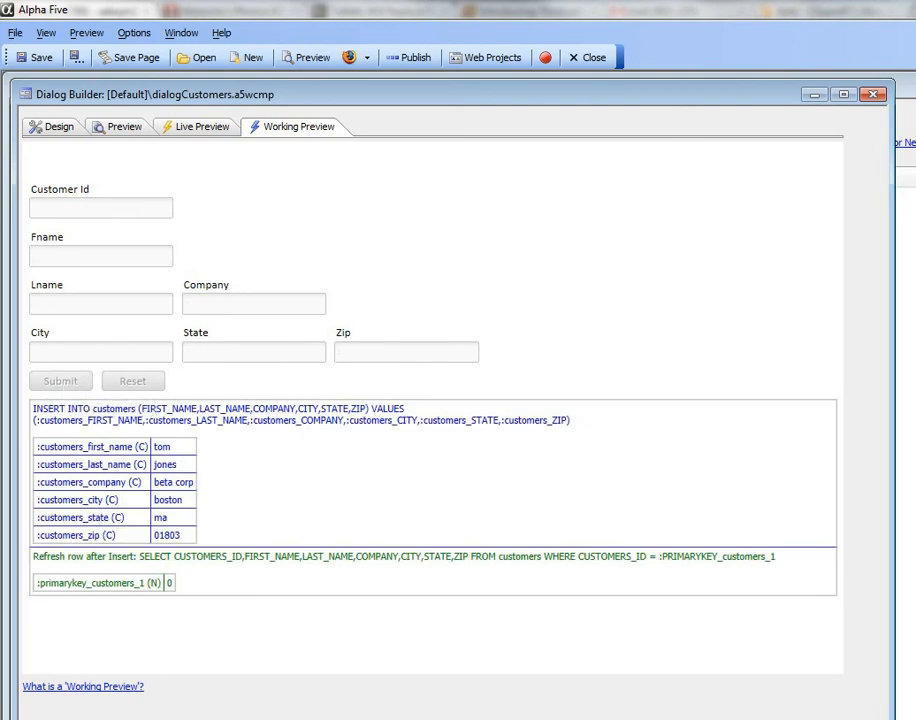
Switch to the MySQL database manager and open the customers table in demodatabase to check for the submitted record.
drag(915, 250, 264, 120)
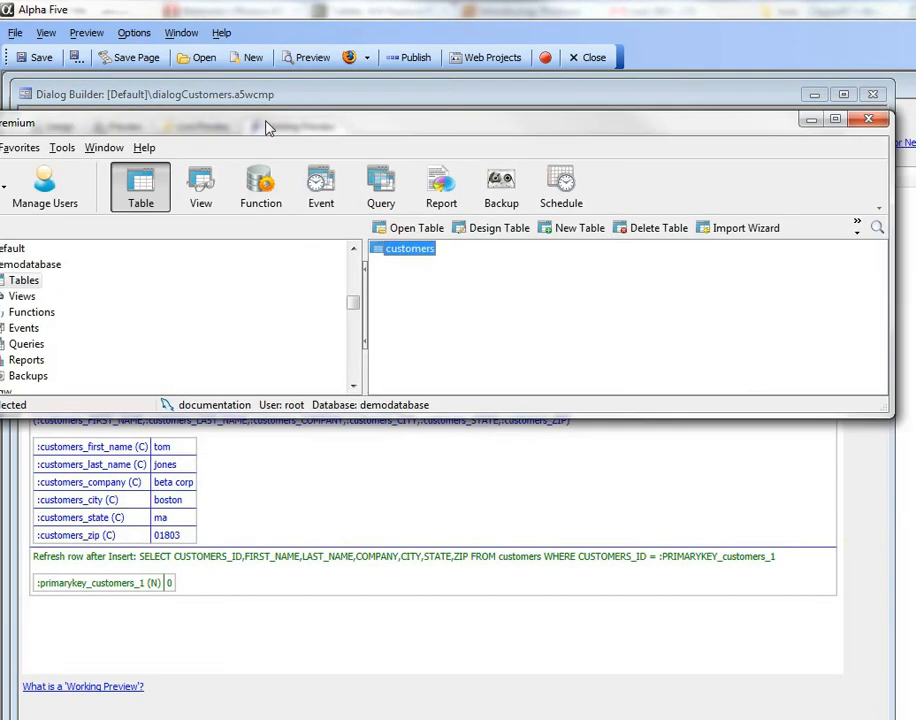
double_click(405, 249)
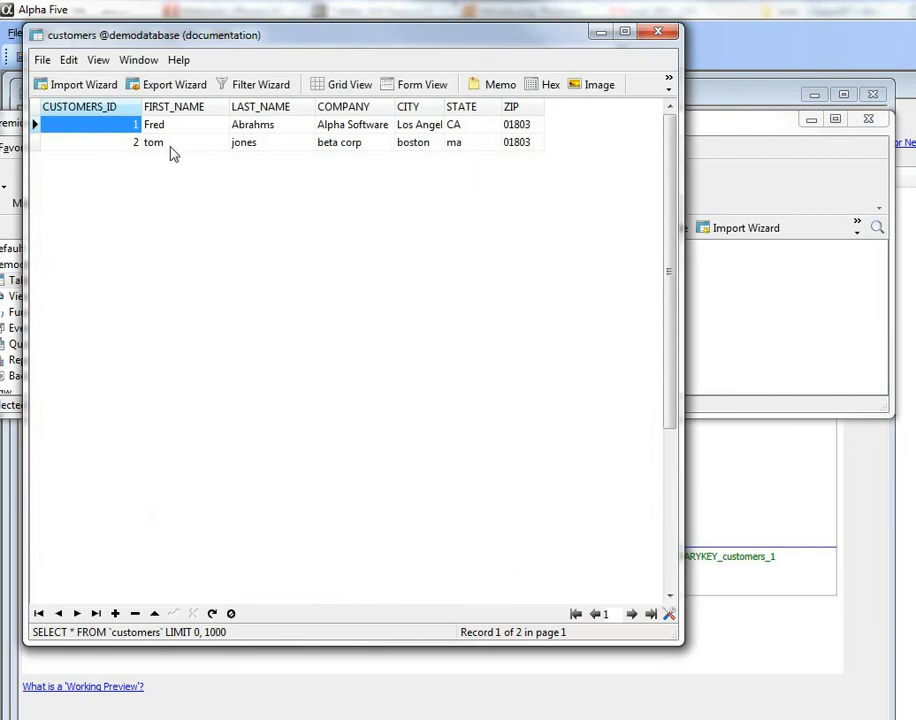